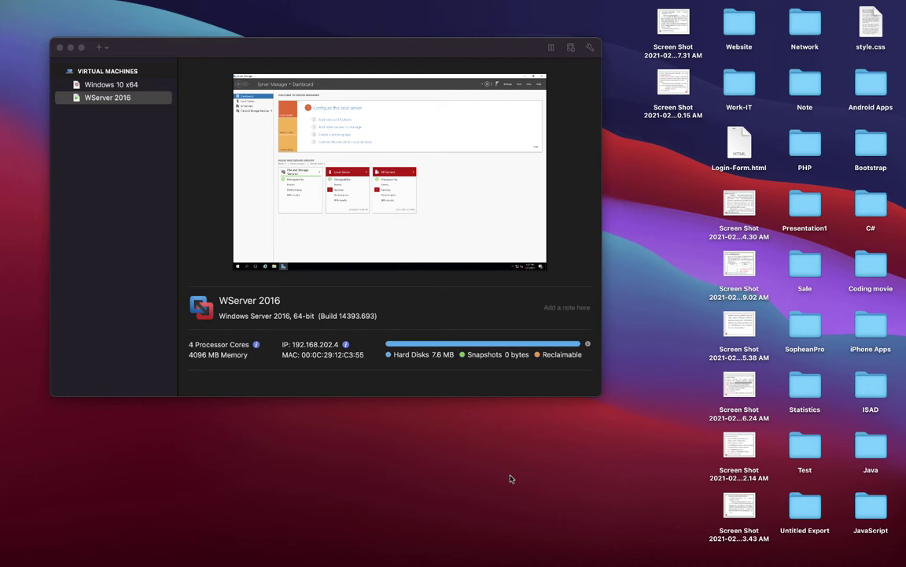
# Switch to the WServer 2016 virtual machine and begin adding roles, using role-based installation on the Windows Server 2016 machine from the server pool.
pyautogui.hotkey('ctrl', 'Right')
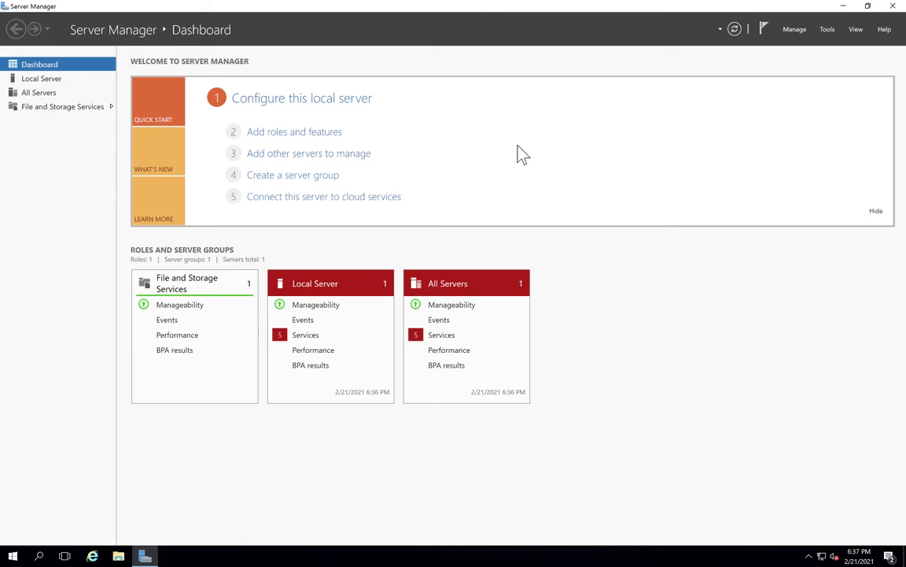
pyautogui.click(283, 133)
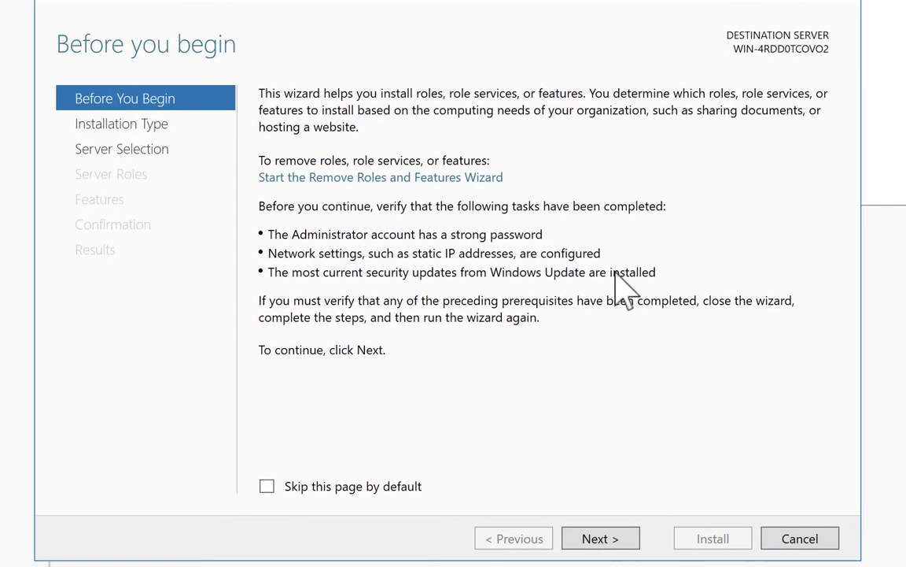
pyautogui.click(604, 540)
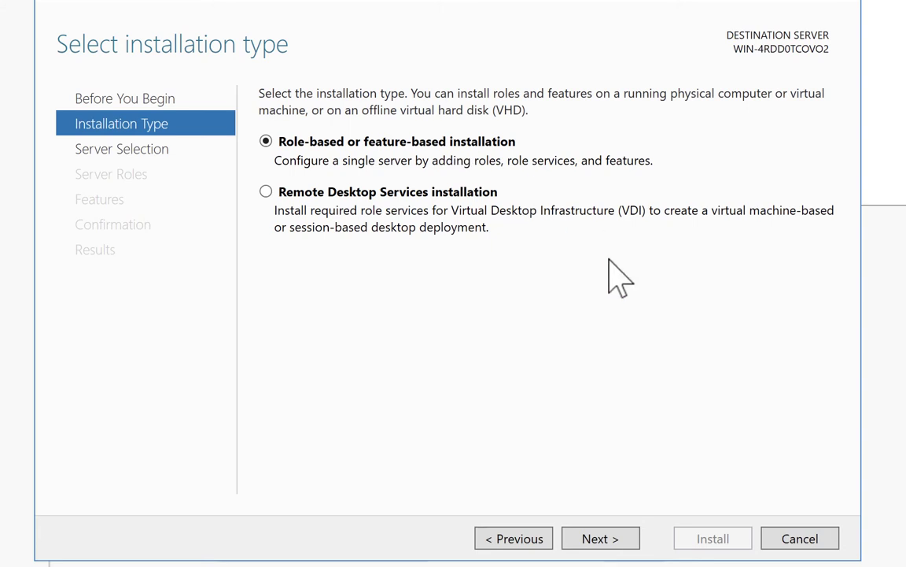
pyautogui.click(601, 538)
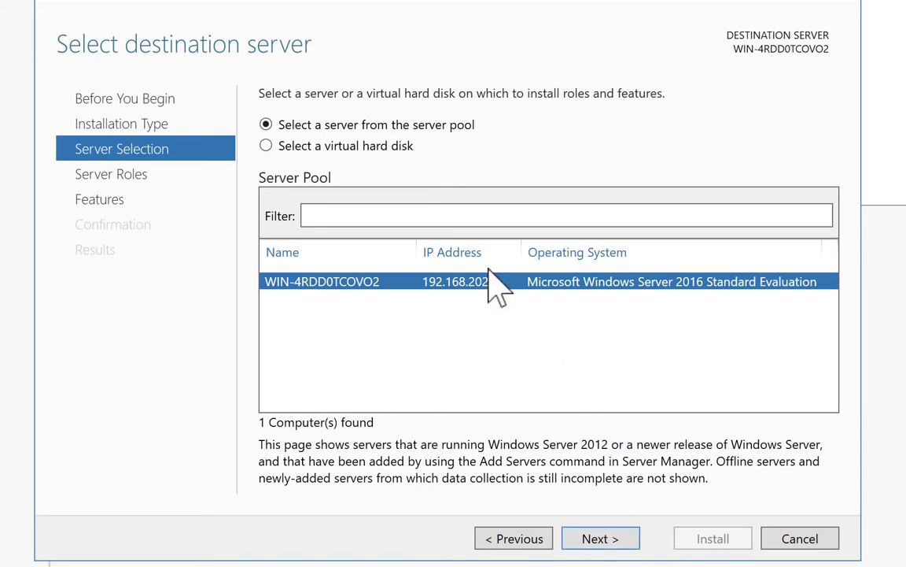
pyautogui.click(592, 540)
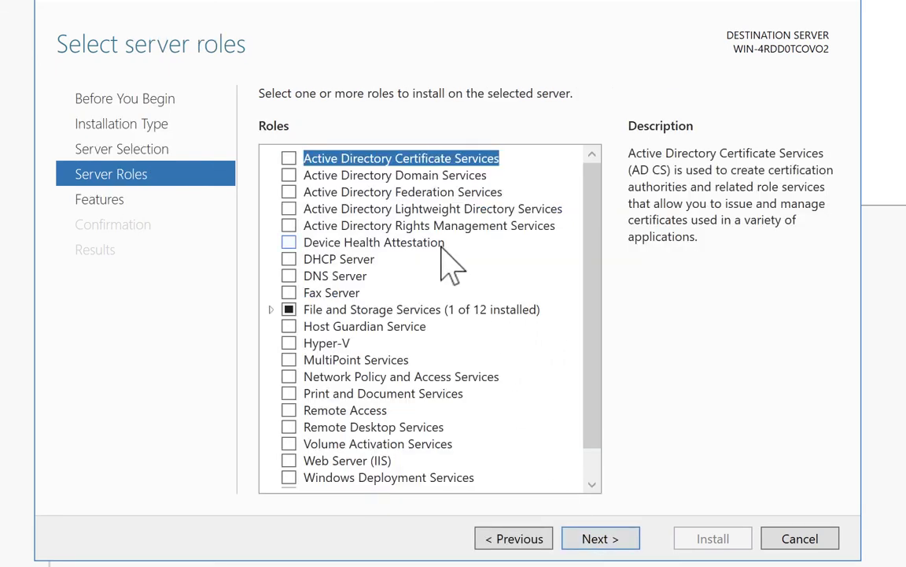
# Install the Active Directory Domain Services role with its required features and management tools, keeping the other feature selections at their defaults.
pyautogui.click(290, 179)
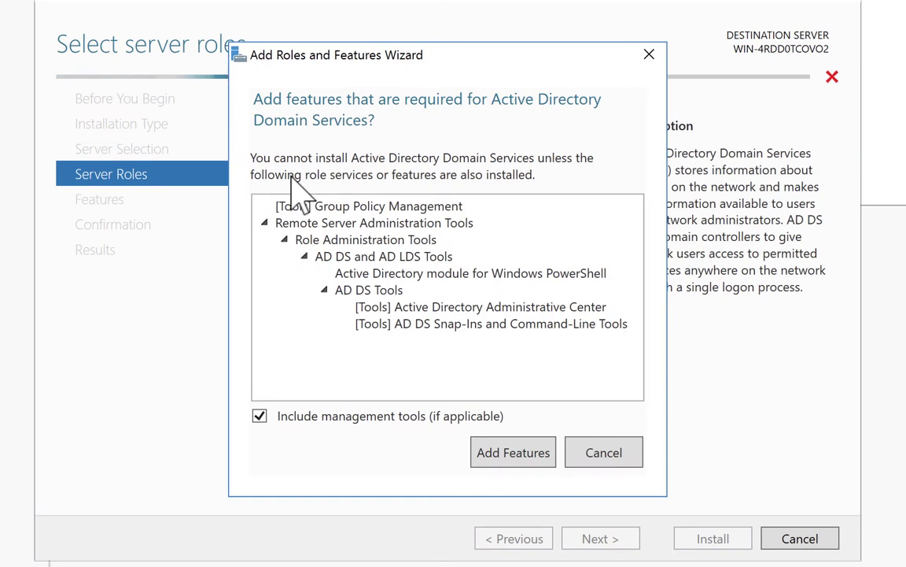
pyautogui.click(501, 455)
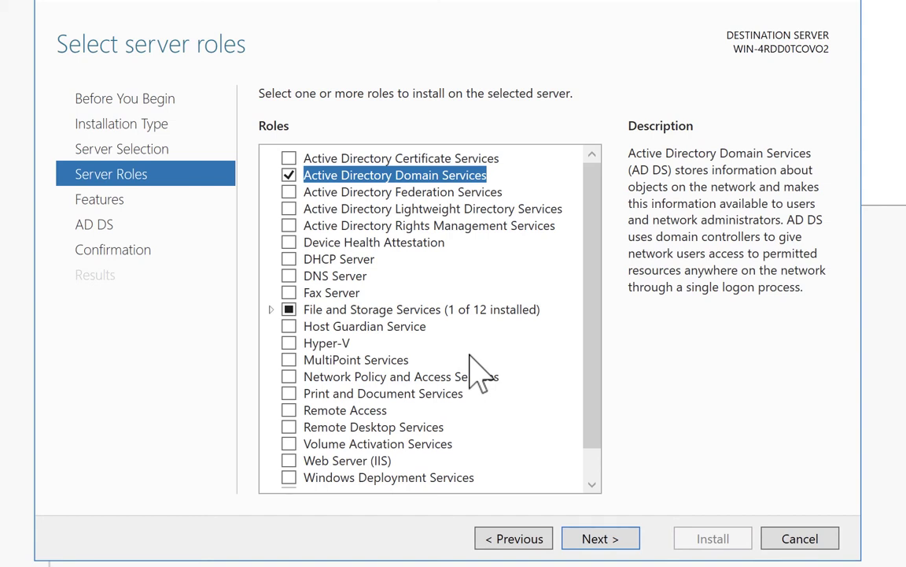
pyautogui.click(603, 540)
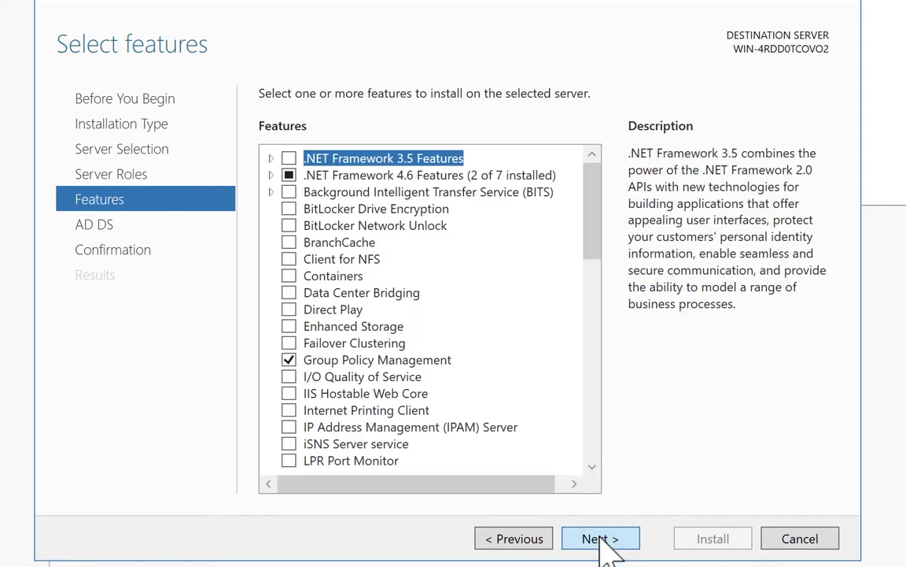
pyautogui.click(602, 540)
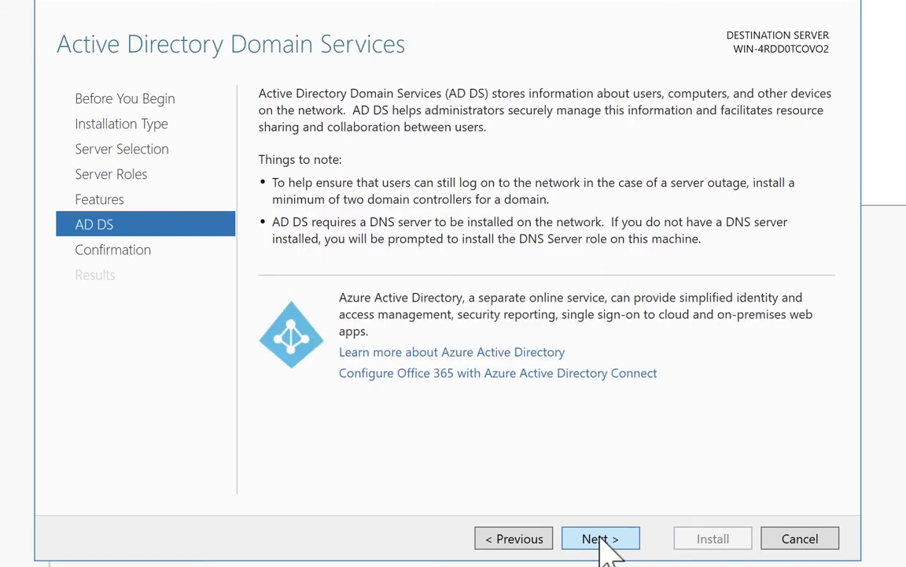
pyautogui.click(603, 539)
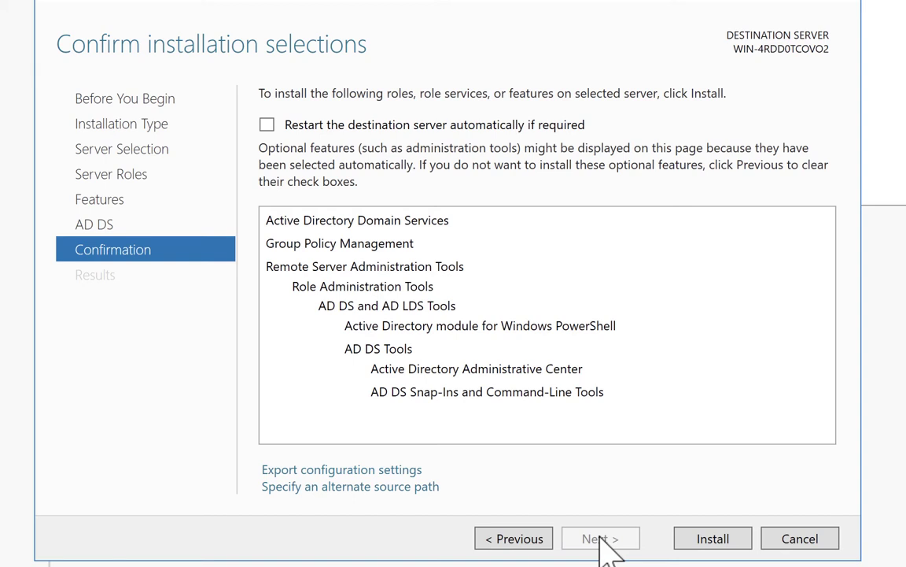
pyautogui.click(715, 541)
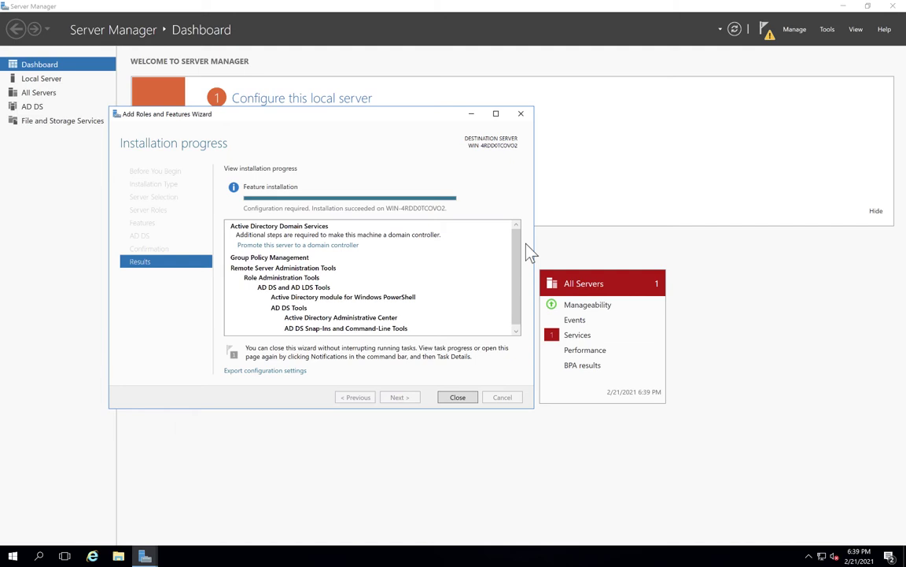
pyautogui.click(457, 397)
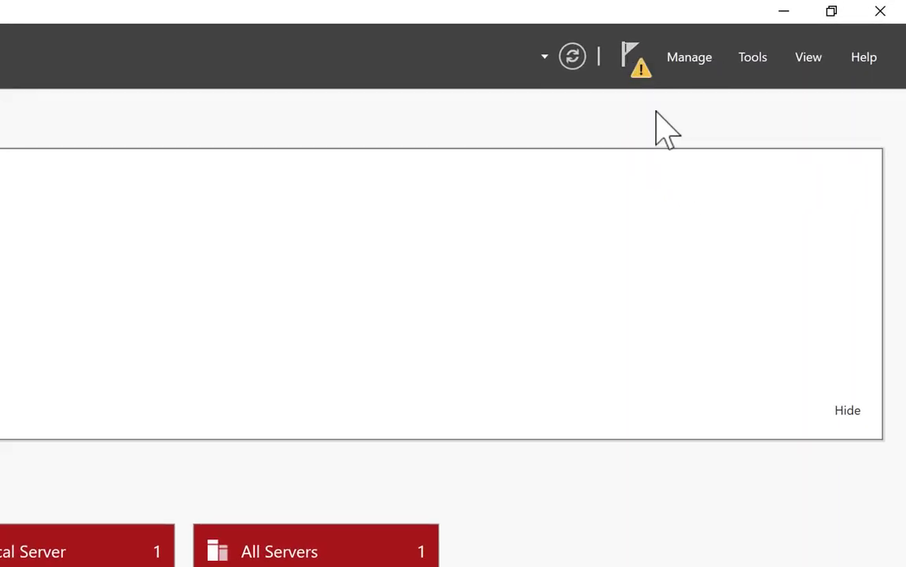
# Start promoting the server to a domain controller in a new forest, entering the .local root domain name.
pyautogui.click(633, 56)
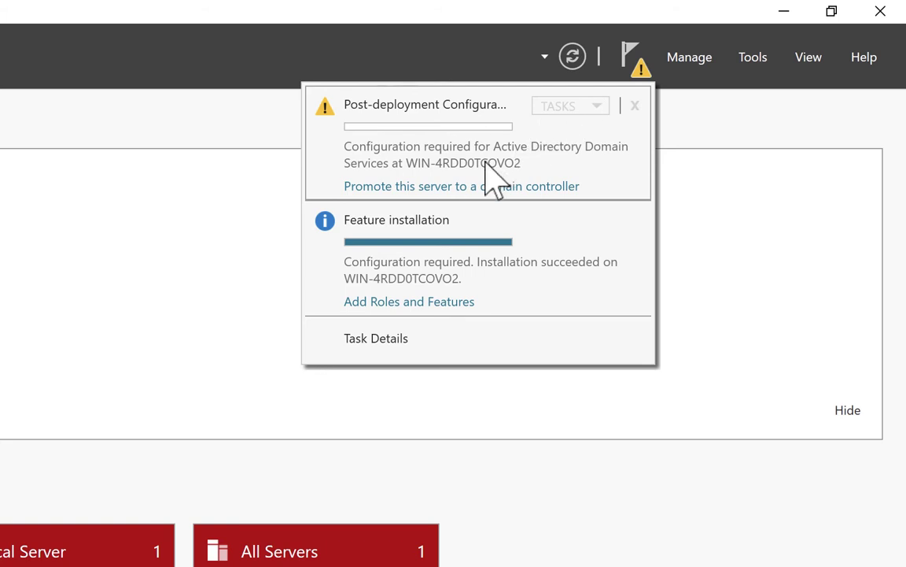
pyautogui.click(426, 187)
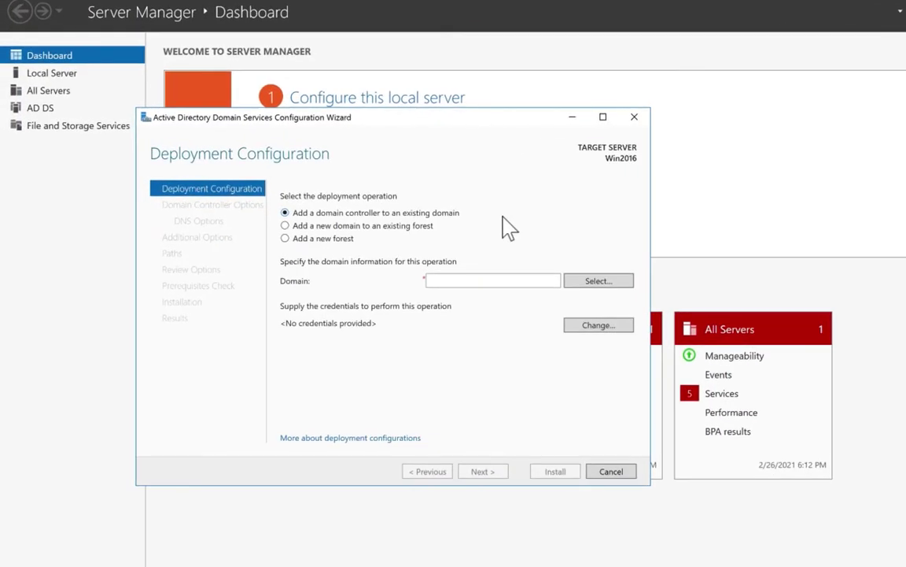
pyautogui.click(286, 241)
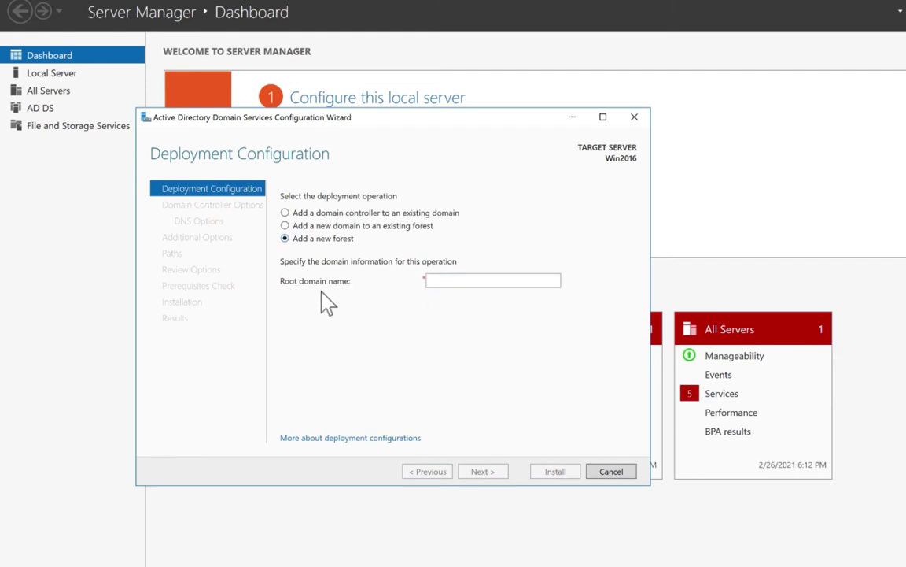
pyautogui.click(439, 280)
pyautogui.write('thomsophean.local')
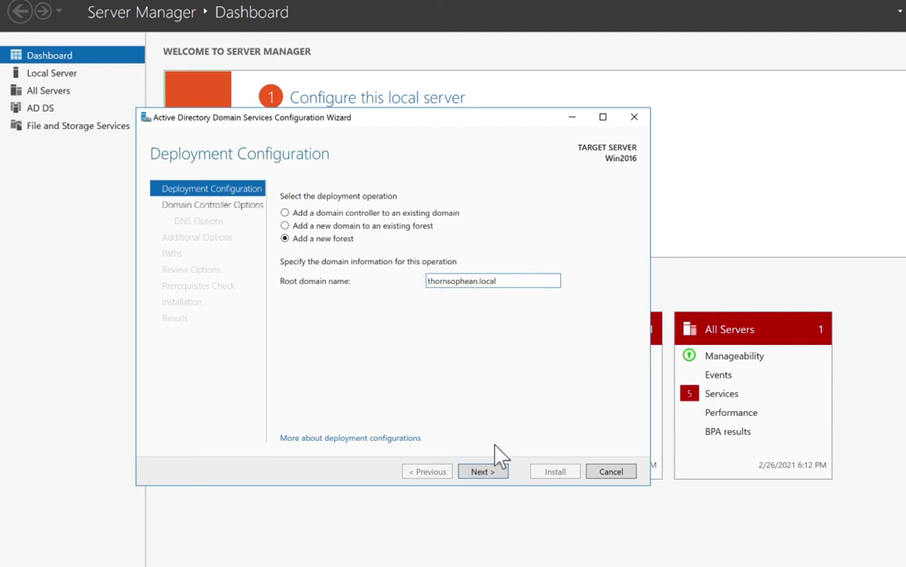
pyautogui.click(487, 472)
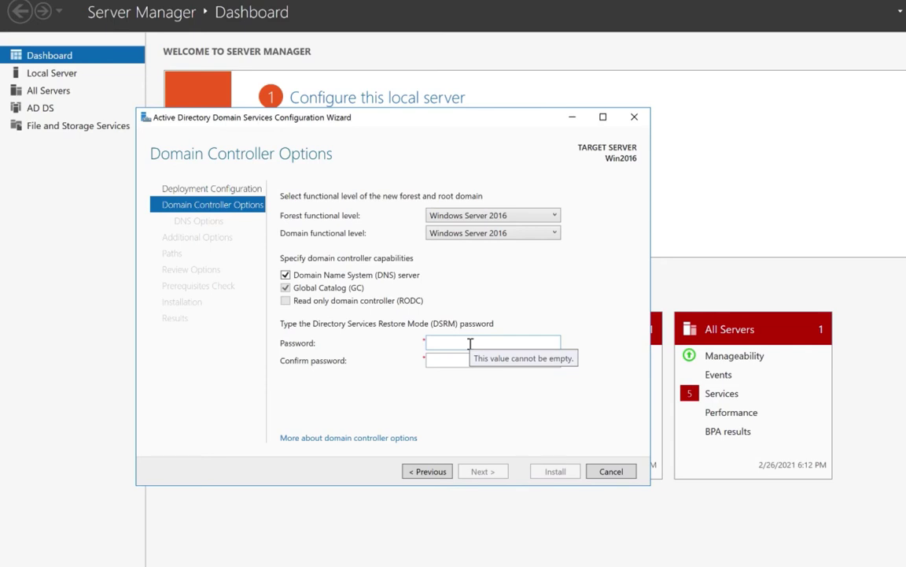
# Enter and confirm the Directory Services Restore Mode password, keeping the Windows Server 2016 functional levels and the DNS server capability.
pyautogui.click(470, 343)
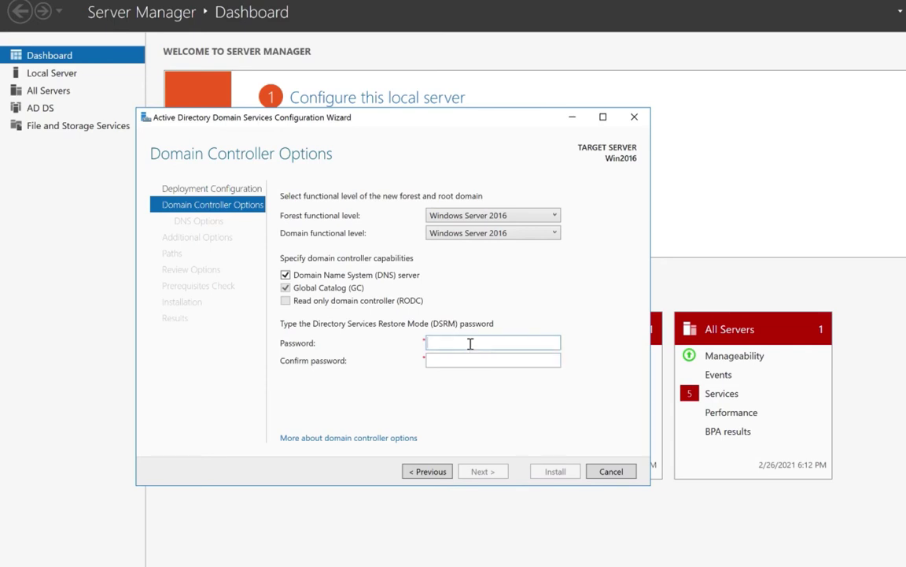
pyautogui.write('*********')
pyautogui.click(465, 363)
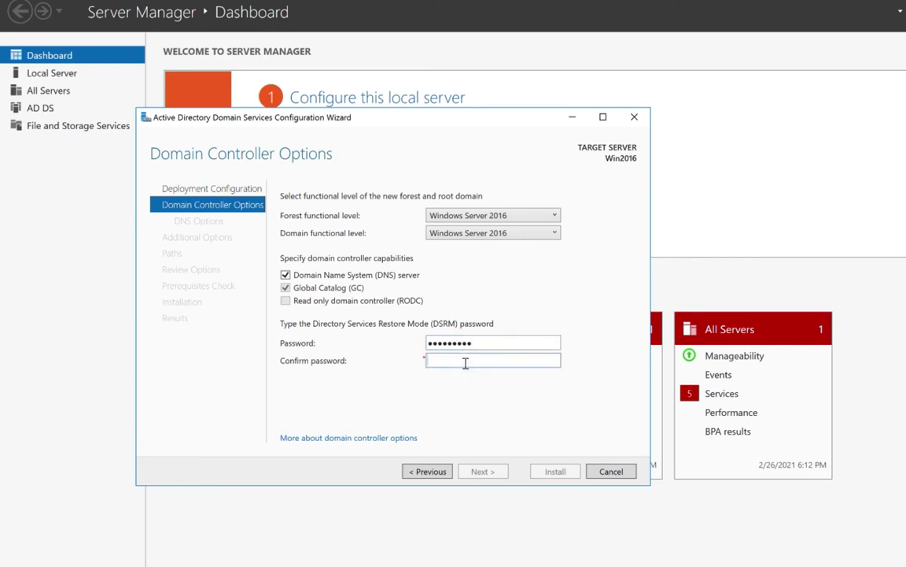
pyautogui.write('*********')
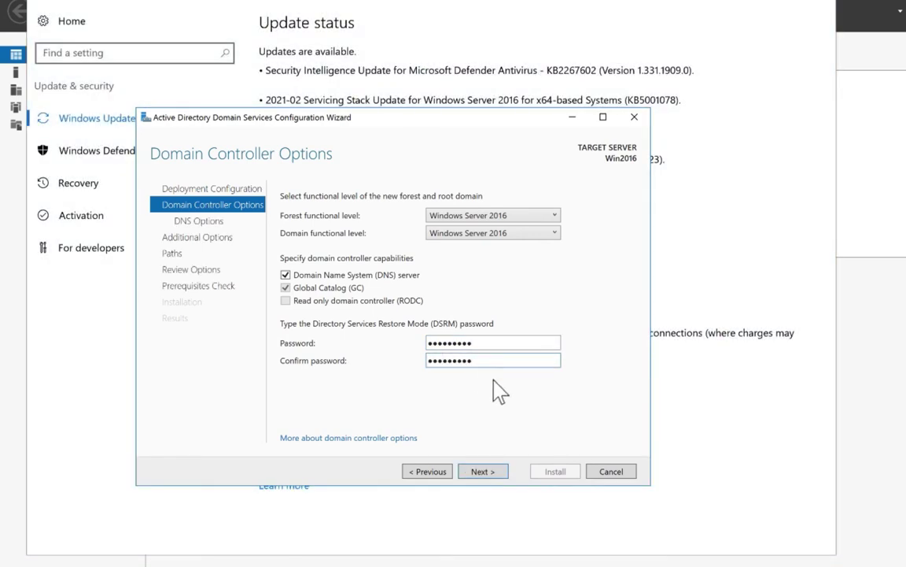
pyautogui.click(482, 472)
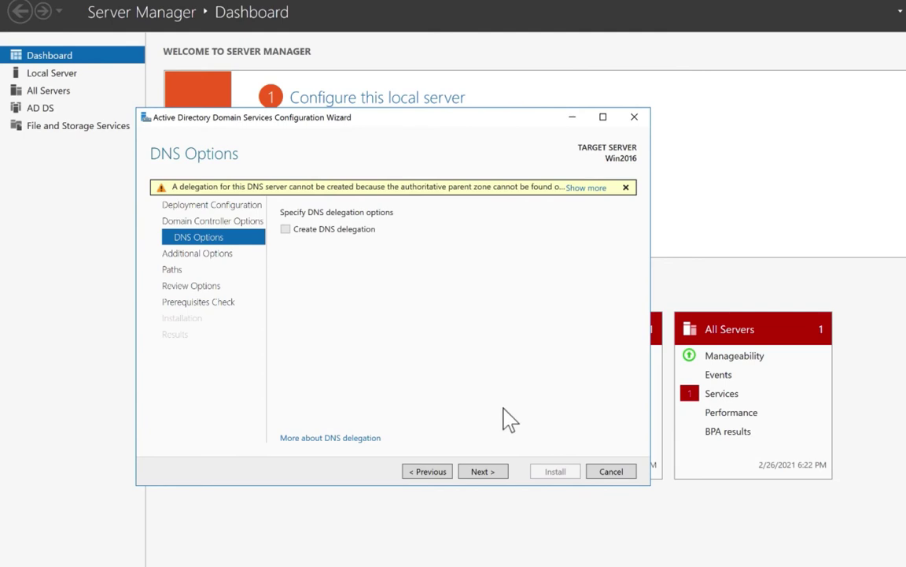
# Keep the default DNS, NetBIOS name and AD DS folder settings, and install the domain controller configuration once the prerequisites check completes.
pyautogui.click(483, 471)
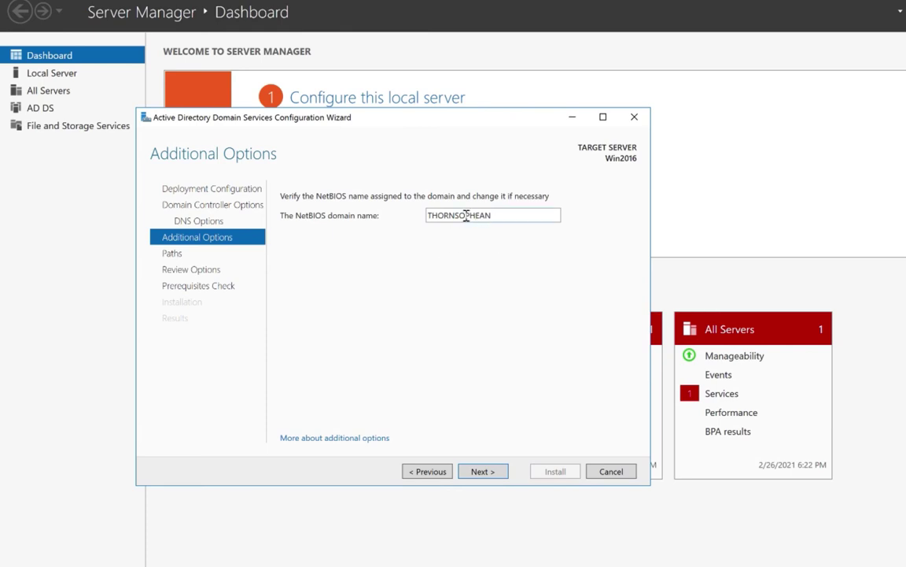
pyautogui.click(483, 472)
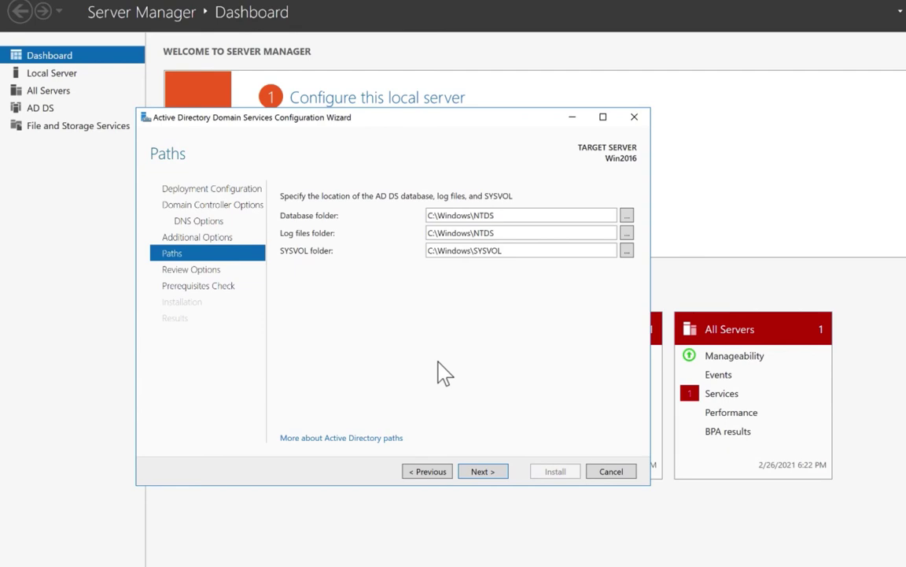
pyautogui.click(483, 472)
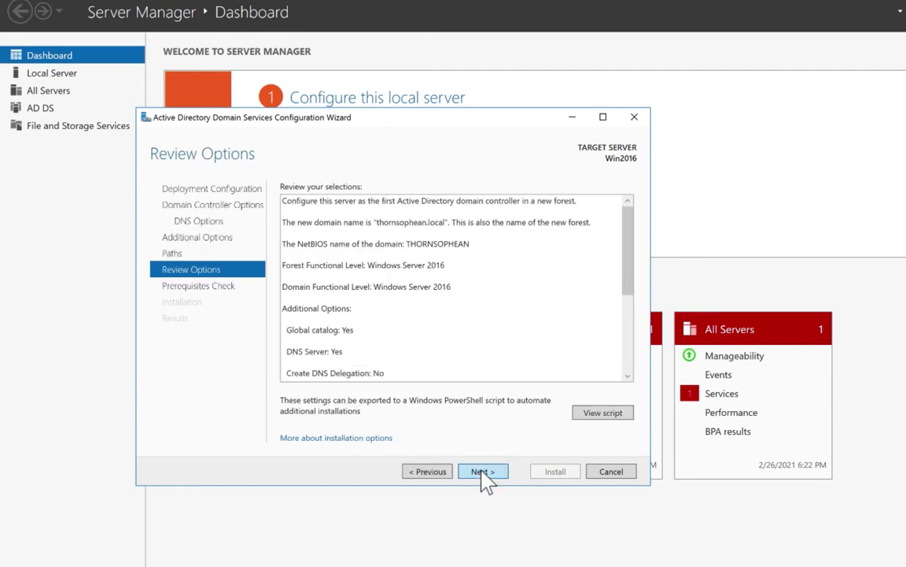
pyautogui.click(483, 472)
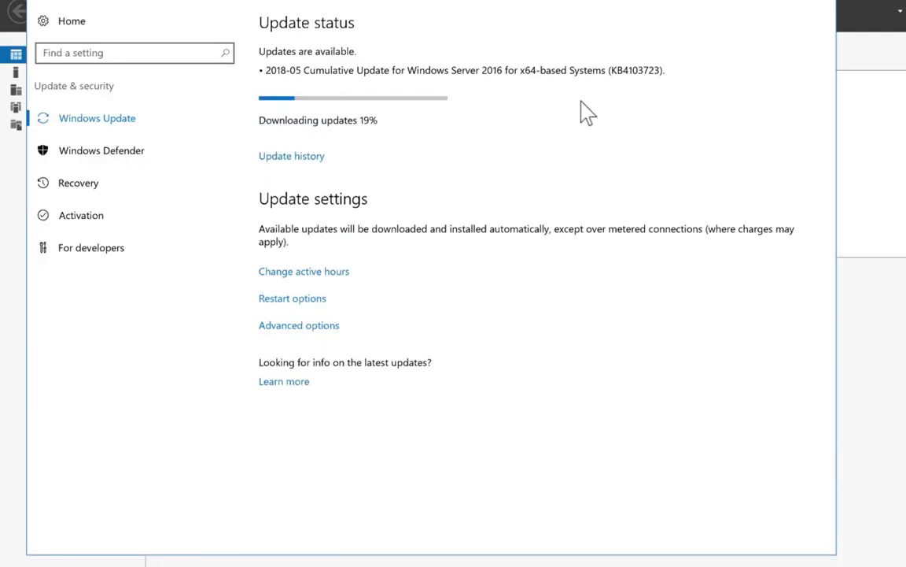
pyautogui.click(763, 3)
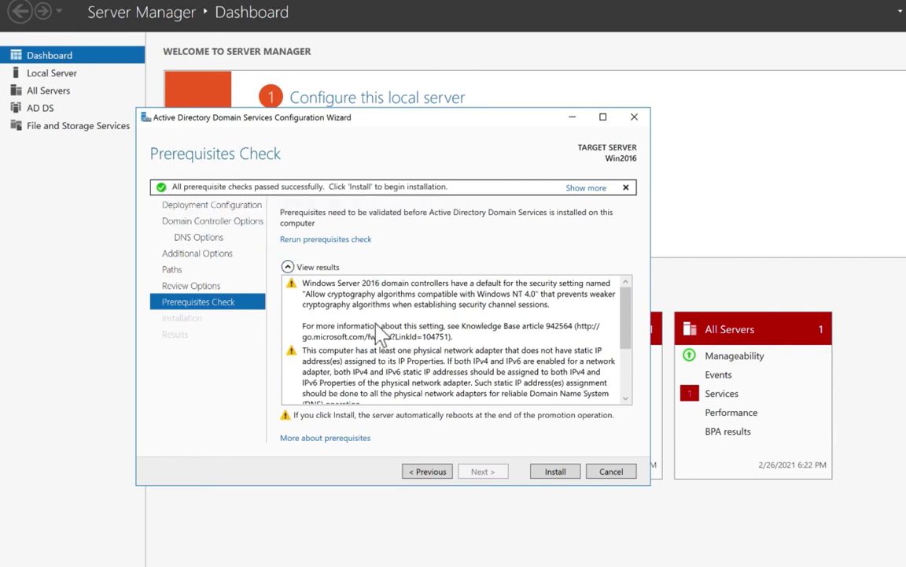
pyautogui.click(556, 472)
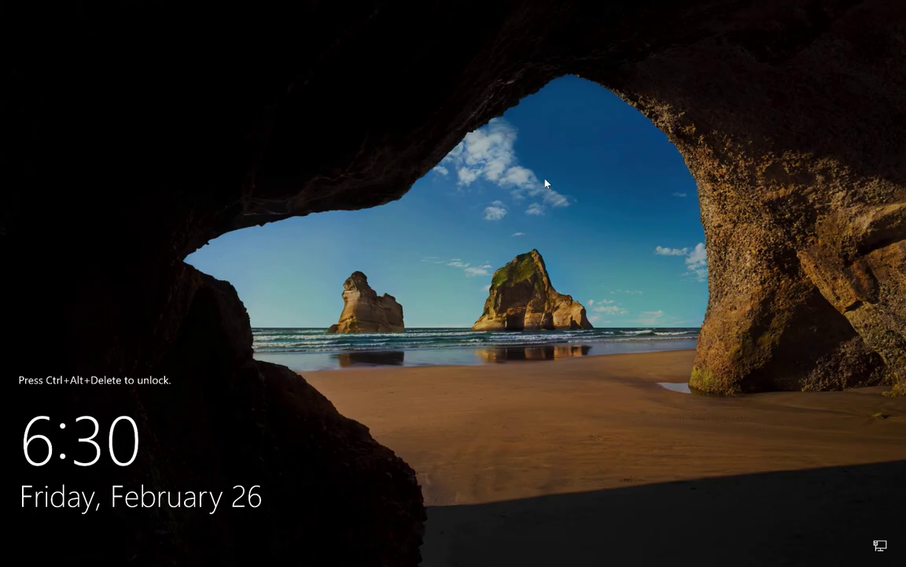
# Unlock the restarted server and sign in as the domain Administrator with the account password.
pyautogui.hotkey('ctrl', 'alt', 'Delete')
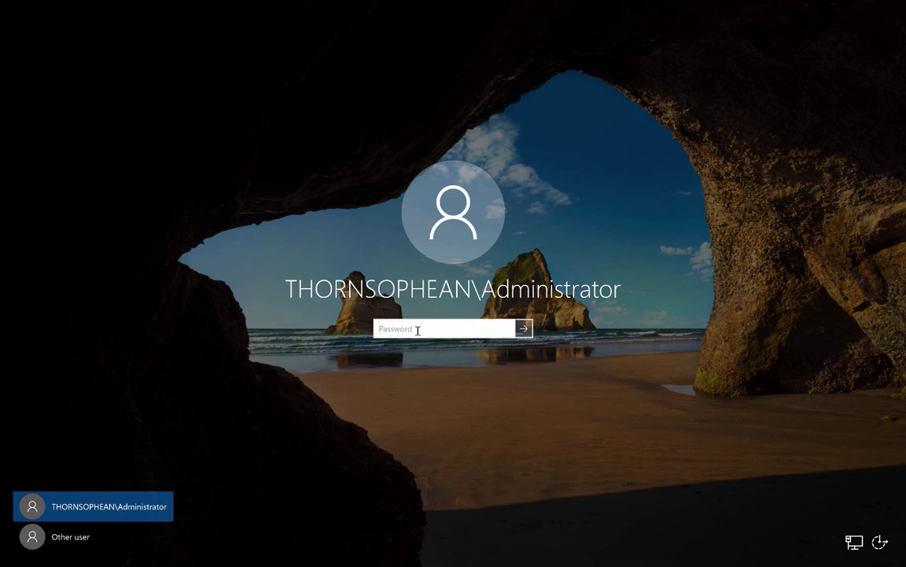
pyautogui.write('•••••••••')
pyautogui.press('Return')
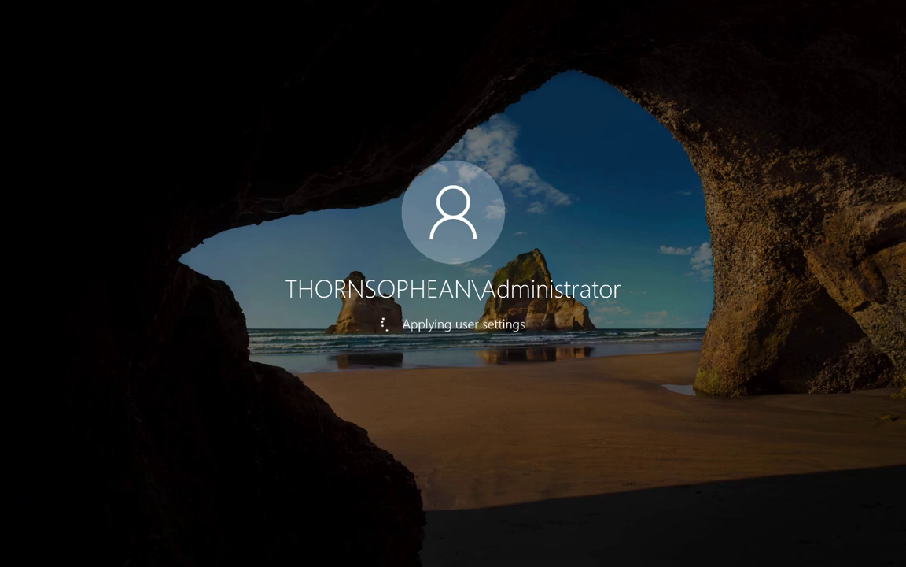